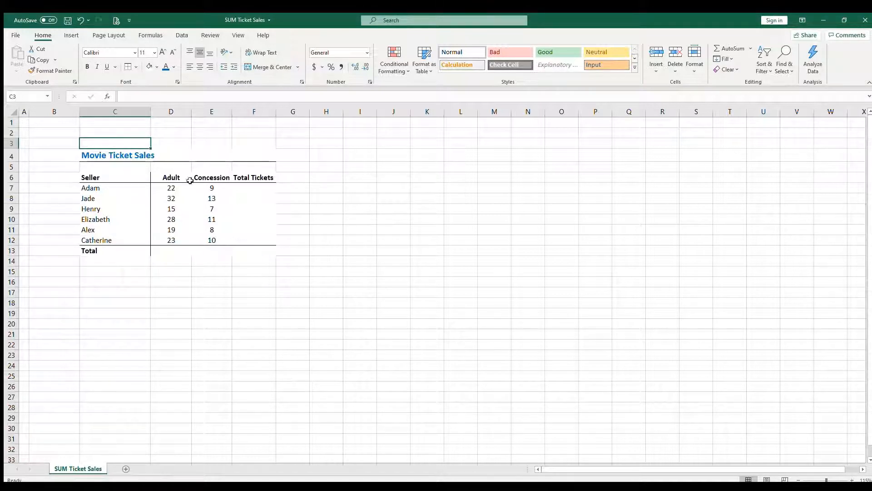
Step: Enter the formula =SUM(D7+D8+D9+D10+D11+D12) in D13 to total the Adult tickets
click(172, 250)
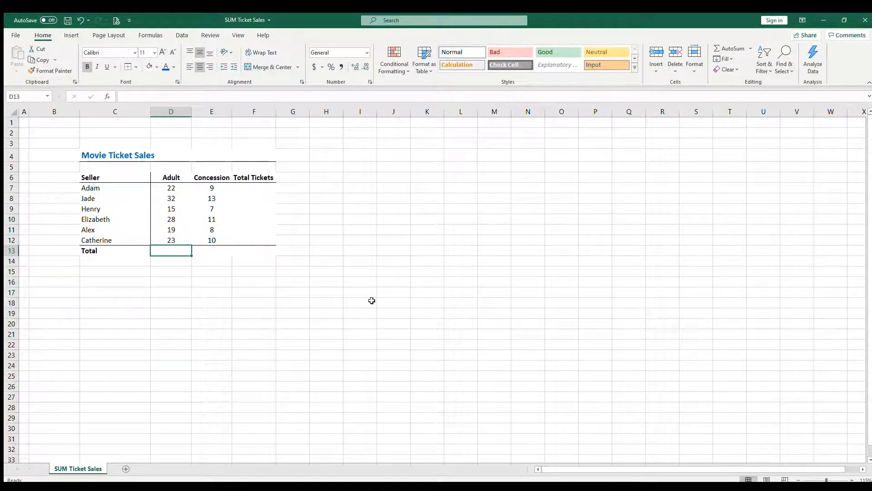
text(=sum()
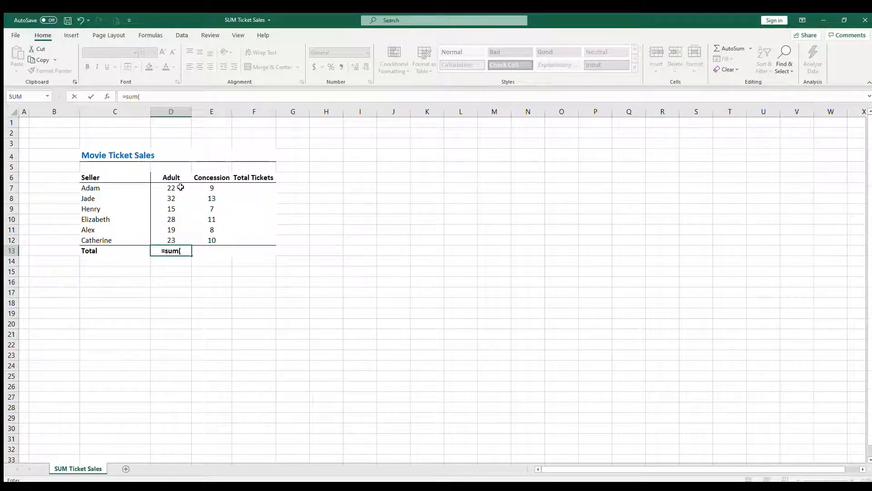
text(D&)
key(BackSpace)
text(7)
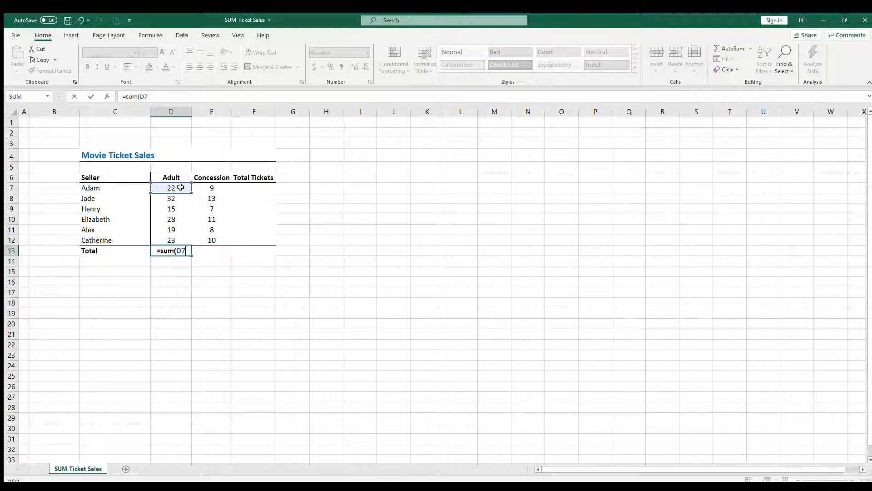
text(+D)
click(177, 200)
text(+)
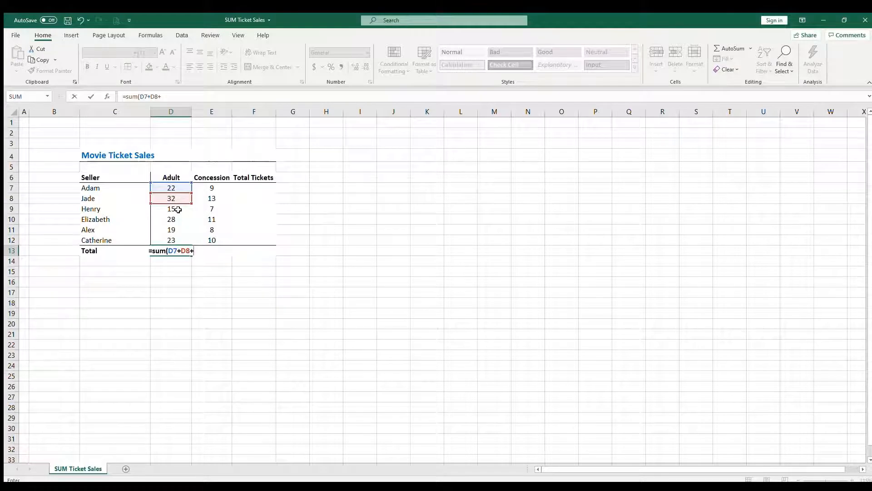
click(178, 210)
text(+)
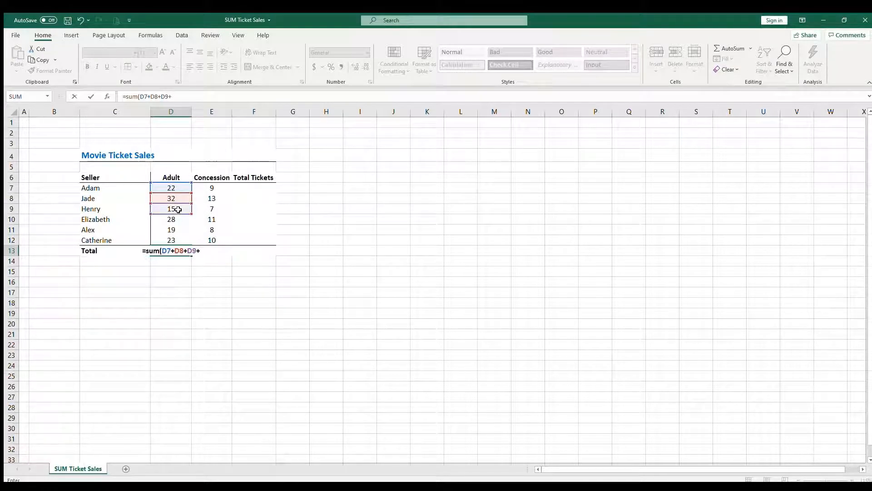
text(D10D11)
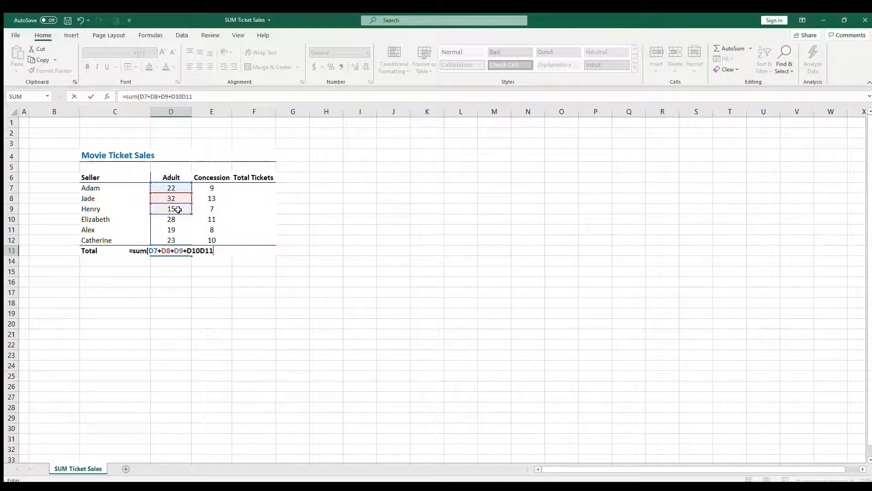
key(BackSpace)
key(BackSpace)
key(BackSpace)
text(+D1)
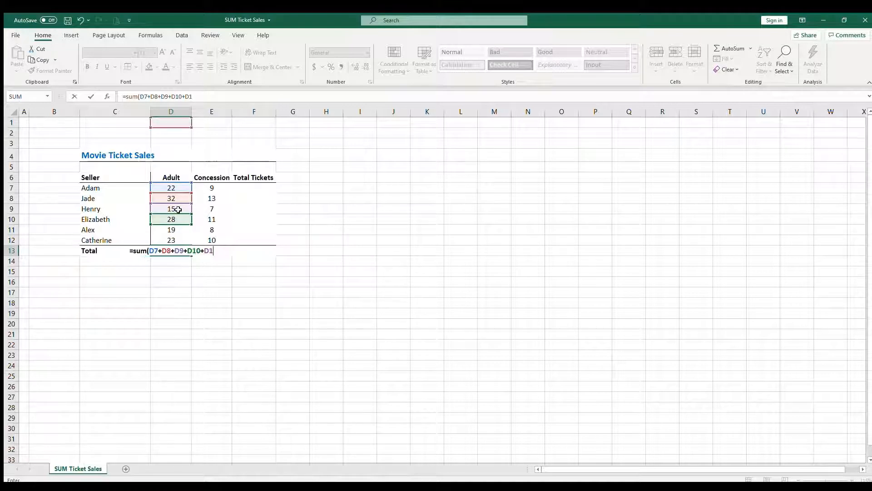
text(1+)
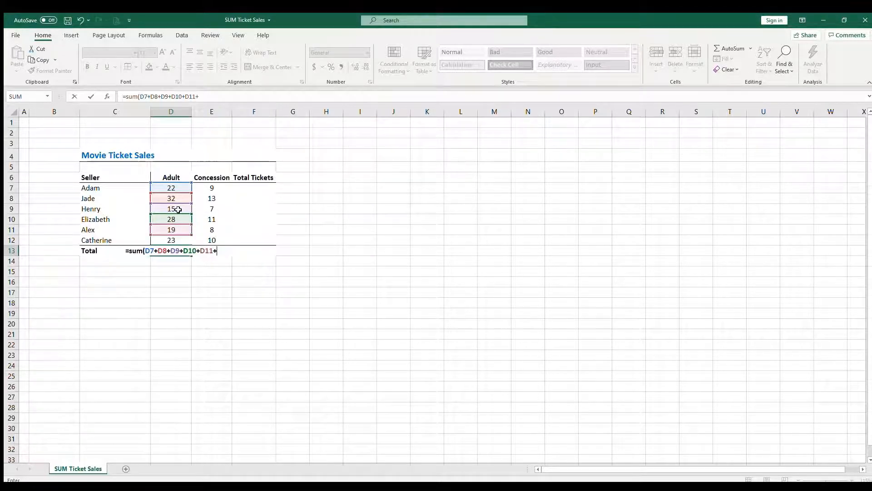
text(D12)
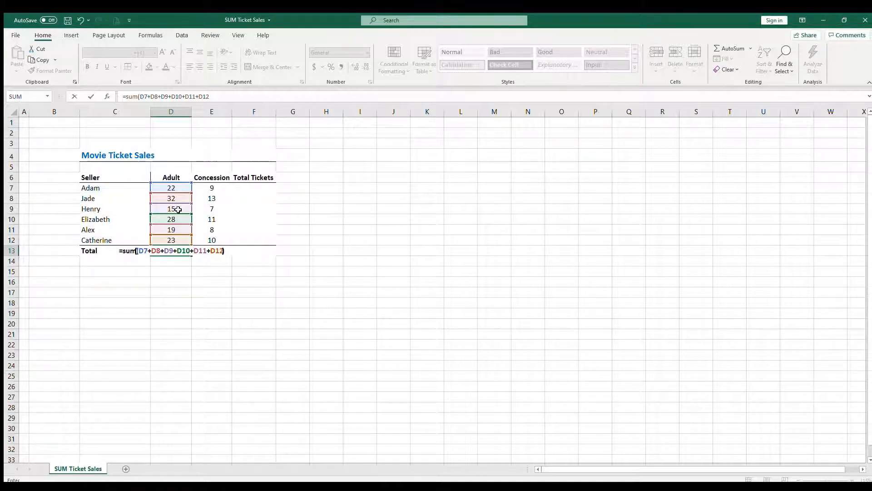
text())
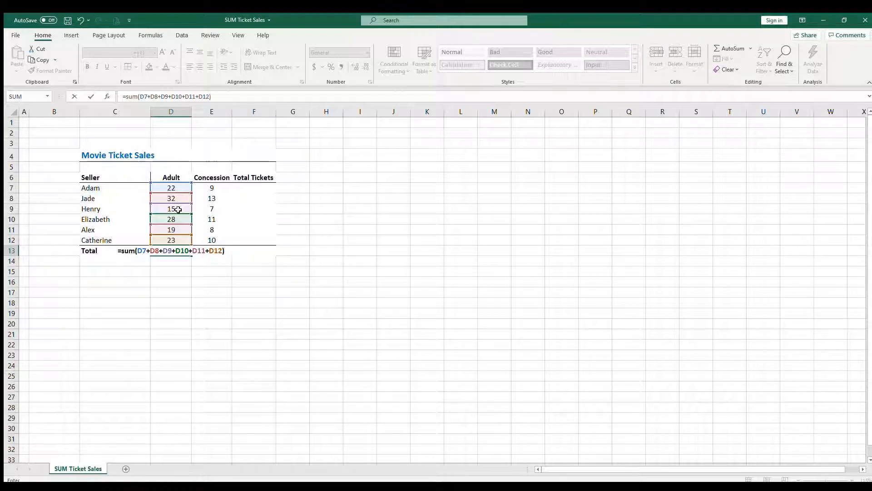
key(Return)
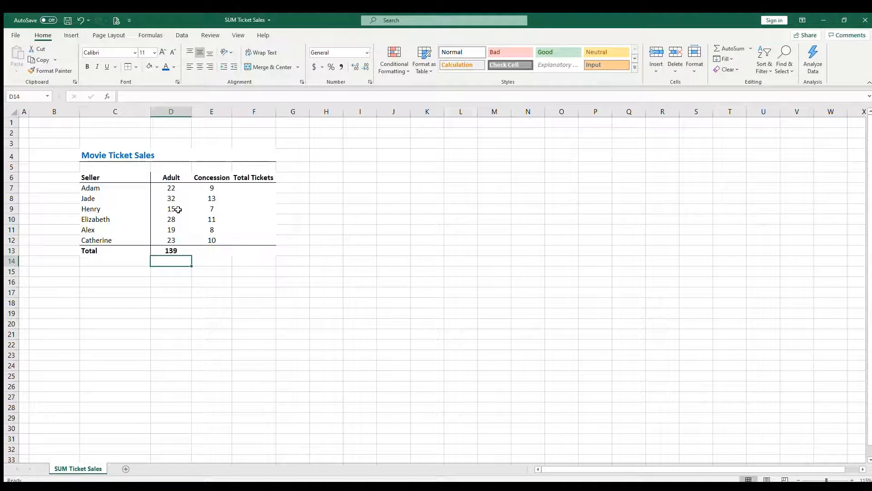
Step: Examine the individual cell references in the Adult total's formula in D13
key(Up)
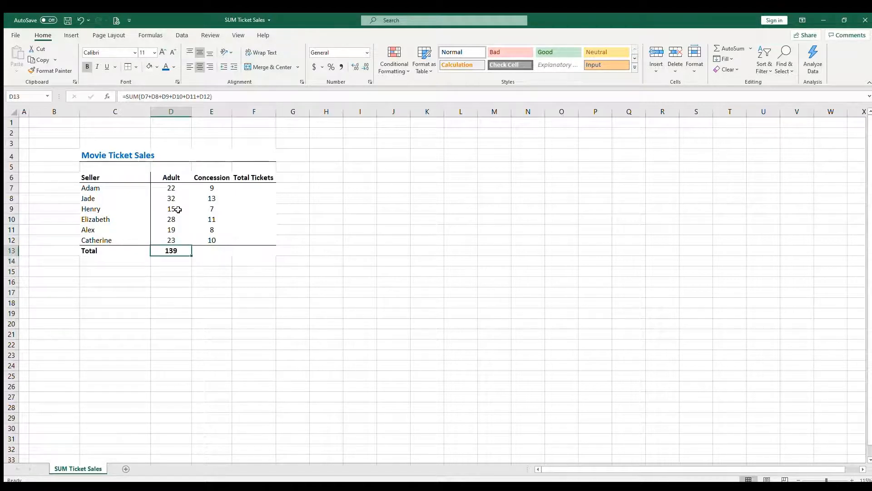
click(244, 97)
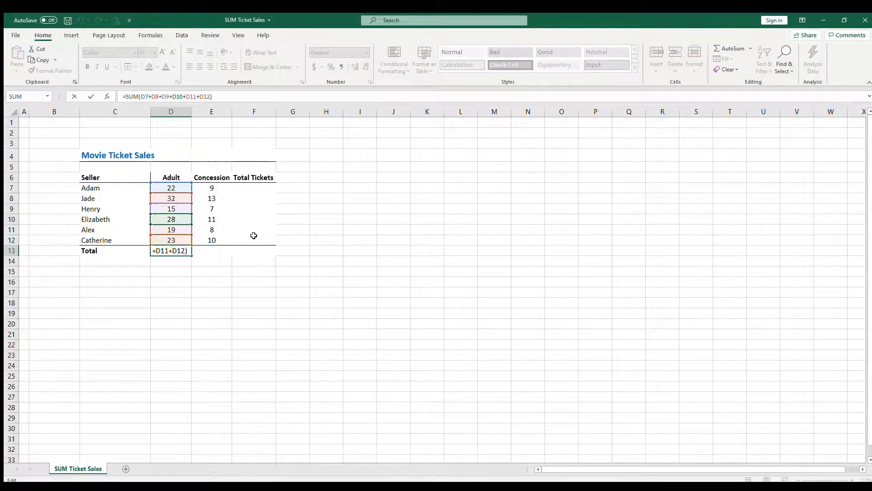
key(ctrl+Return)
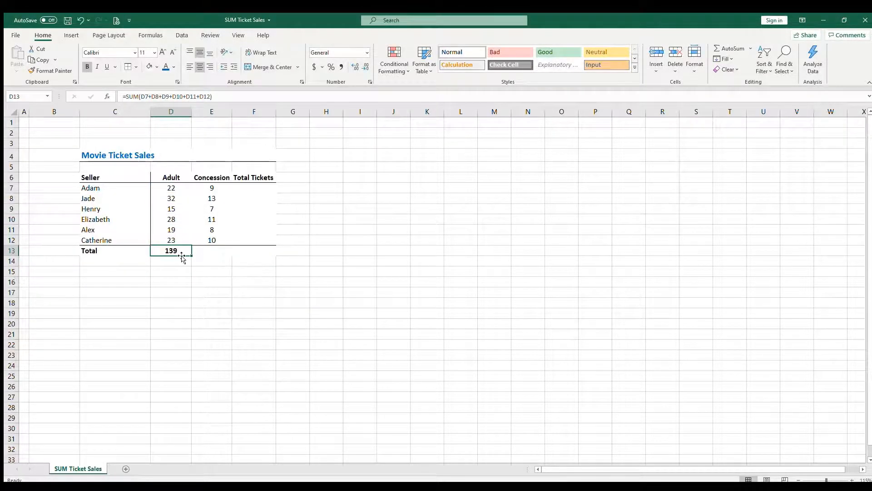
Step: Clear the Adult total in D13 and replace it with the range formula =SUM(D7:D12)
key(Delete)
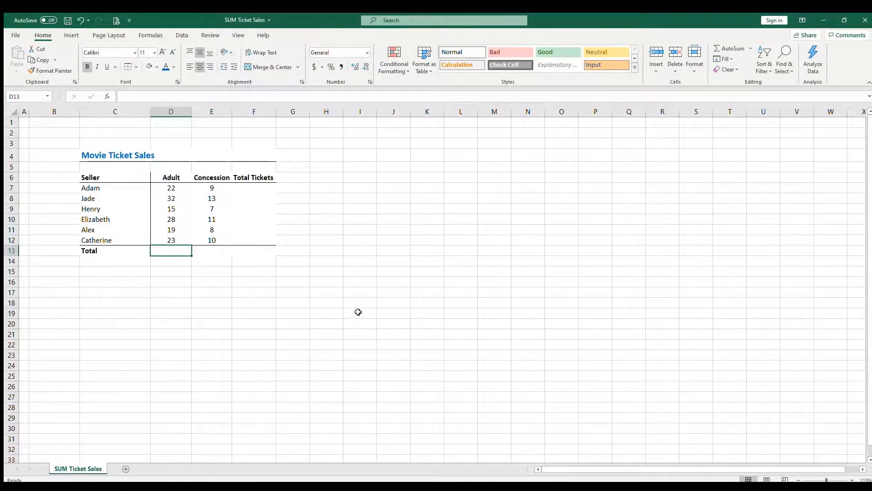
text(=)
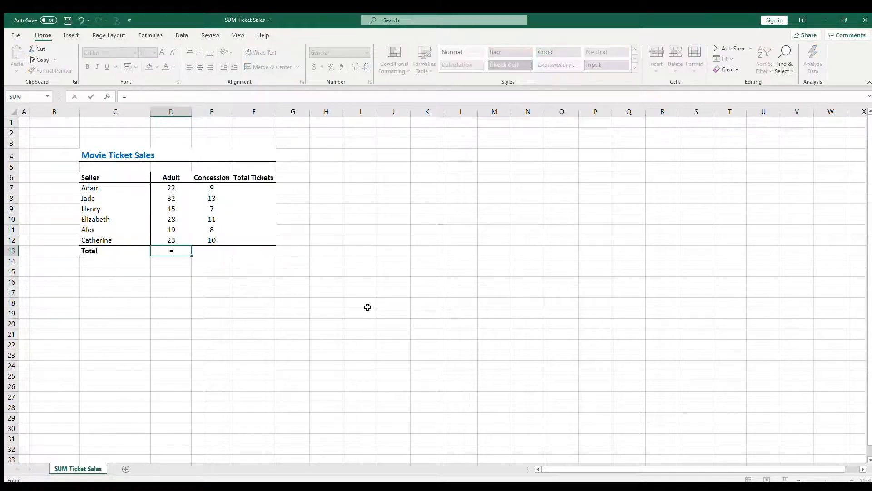
text(sum()
text(D7)
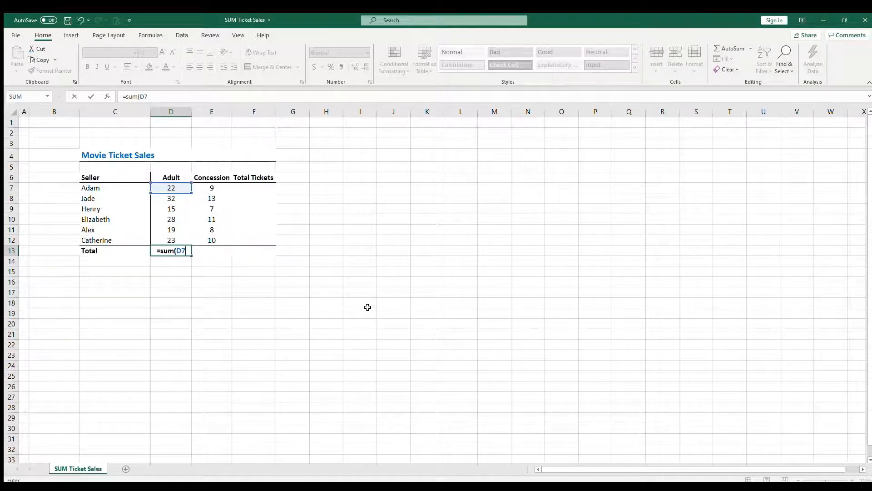
text(:)
text(D12)
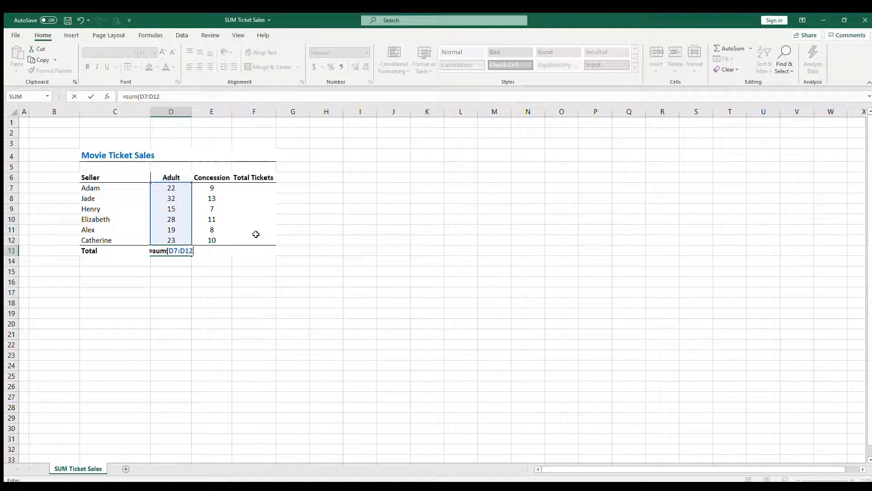
text())
key(Return)
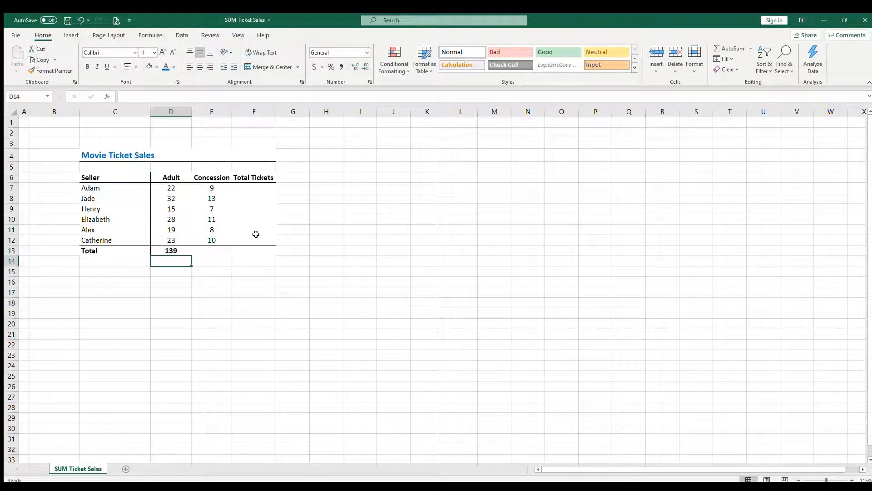
Step: Examine which range the SUM formula in D13 covers in the Adult column
key(Up)
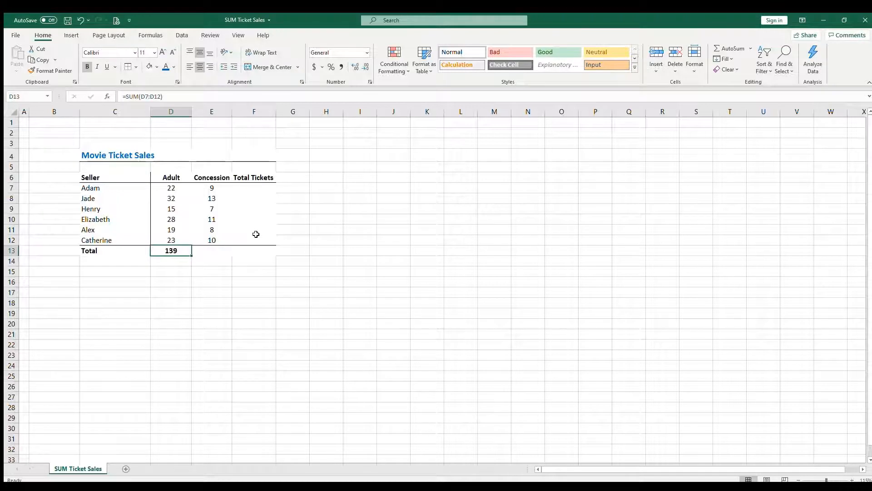
click(223, 99)
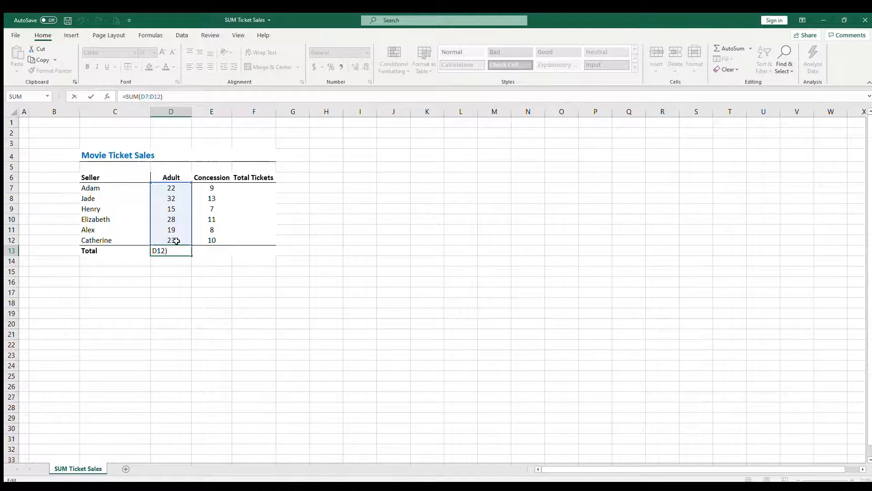
key(ctrl+Return)
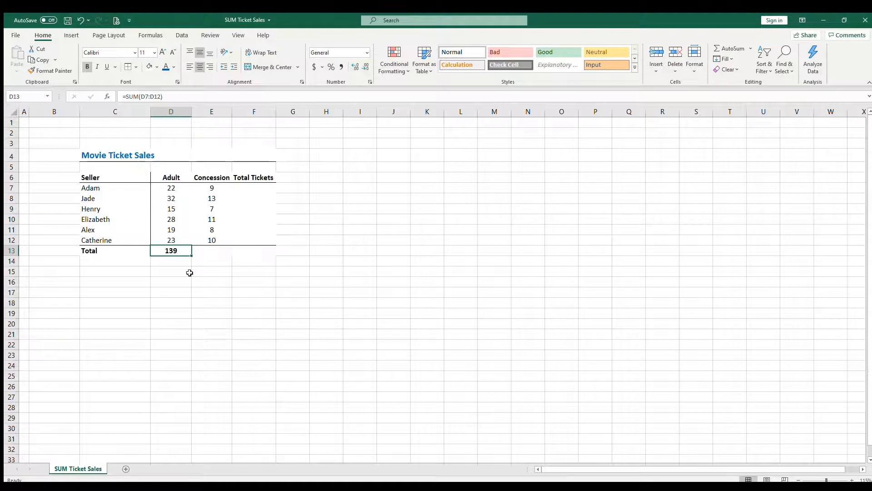
Step: Clear D13 and total the Adult tickets in D7:D12 there with AutoSum
key(Delete)
click(720, 48)
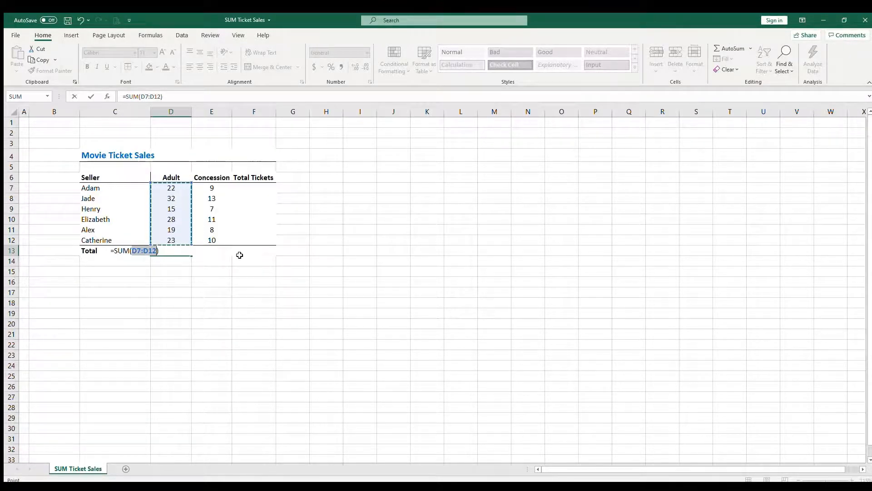
key(Return)
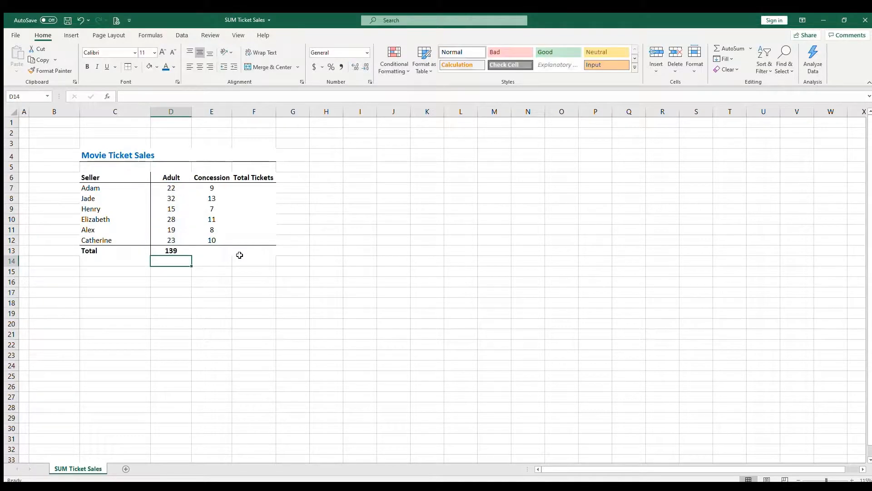
Step: Total the Concession tickets in E7:E12 with AutoSum in E13
click(213, 250)
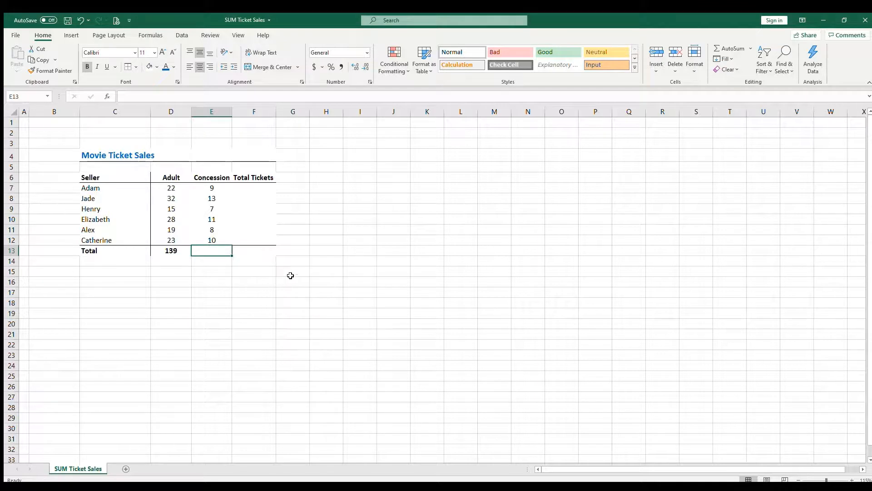
click(724, 47)
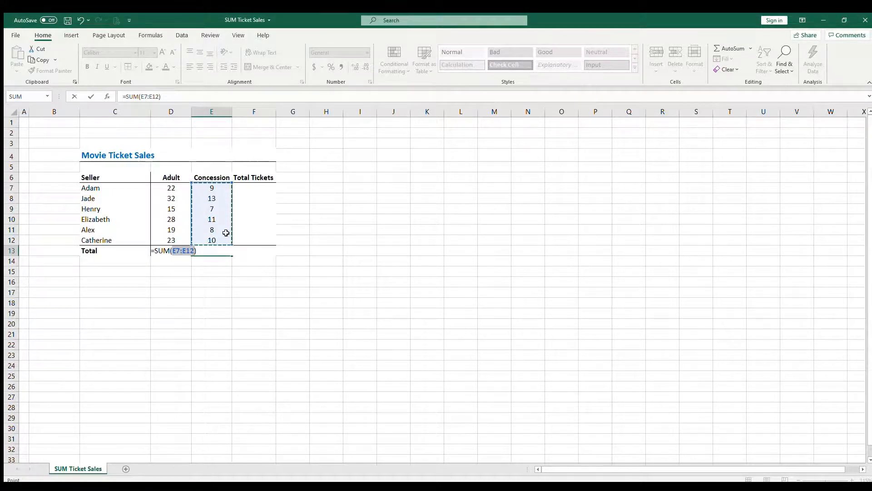
key(Return)
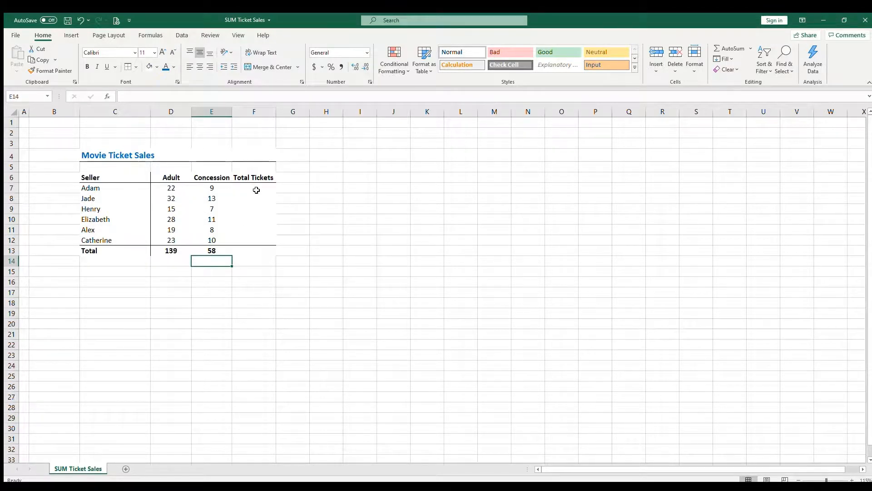
Step: Enter =SUM(D7:E7) in F7 to calculate the first seller's total tickets
click(263, 187)
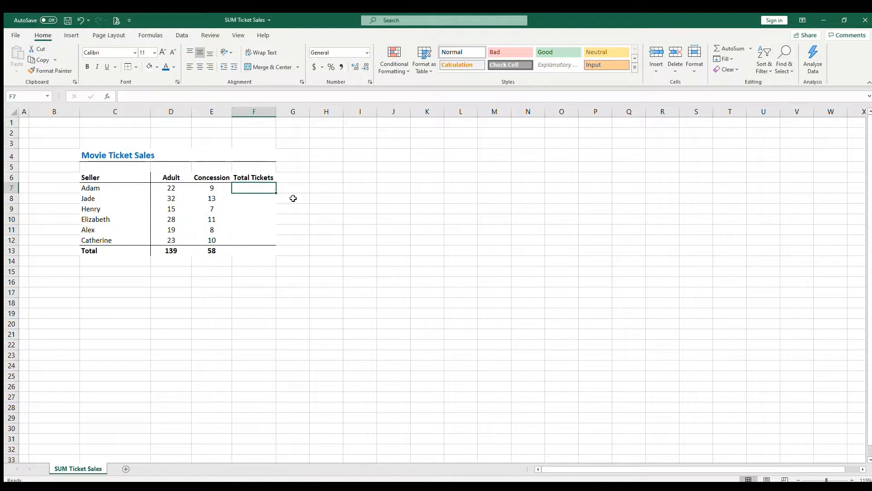
text(=)
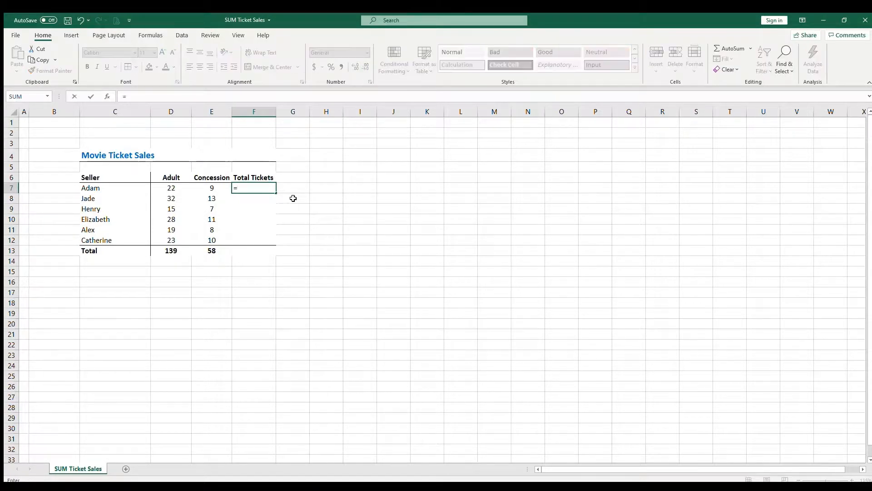
text(SUM()
drag(170, 188, 206, 189)
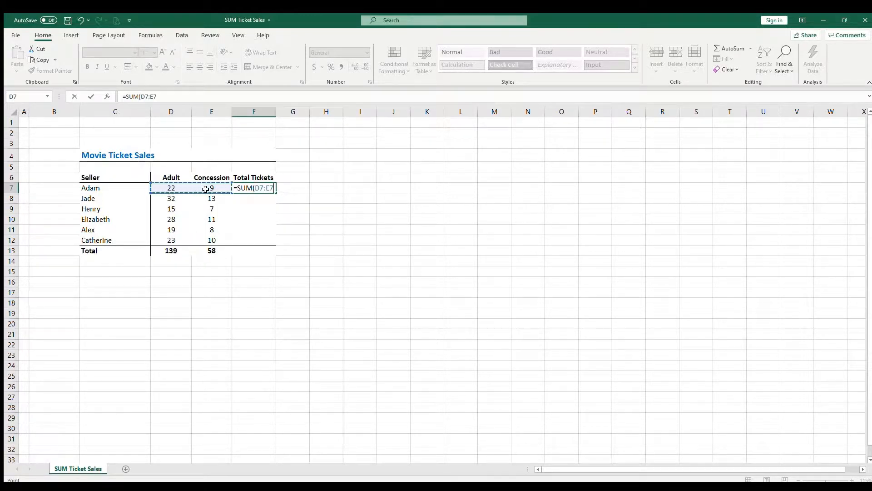
text())
key(Return)
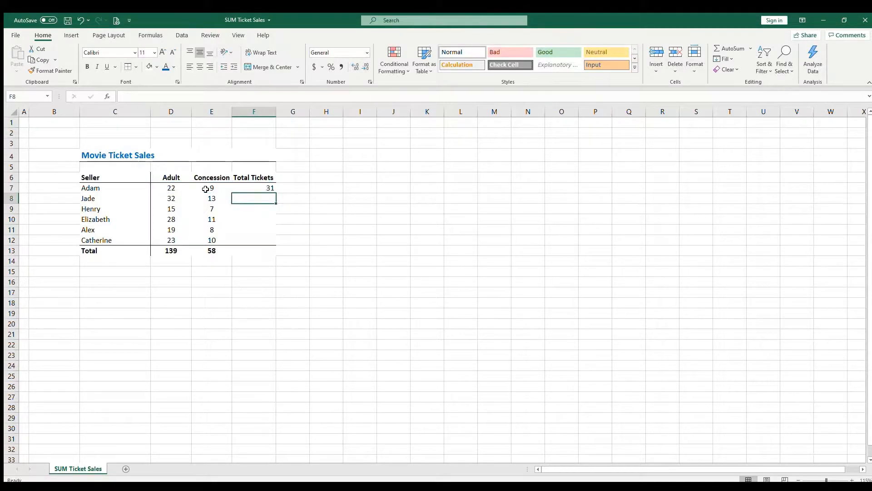
Step: Centre the total in F7 and fill its formula down through F12 for the remaining sellers
key(Up)
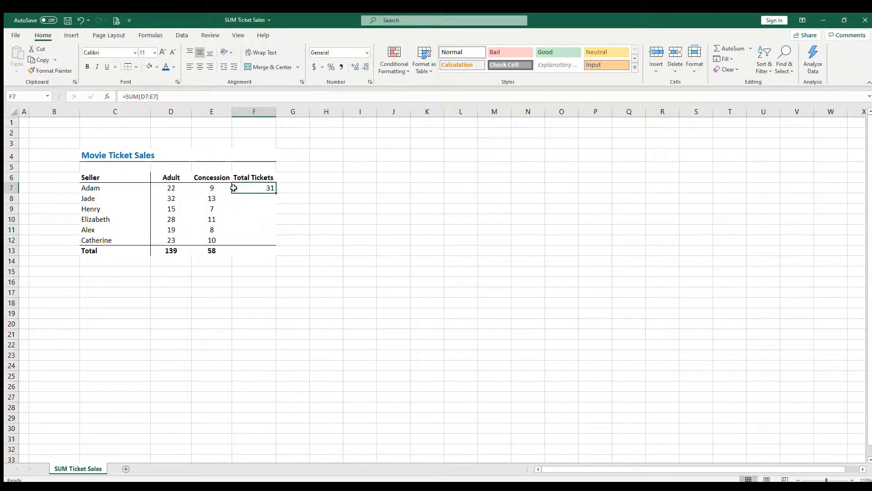
click(200, 67)
drag(277, 193, 273, 240)
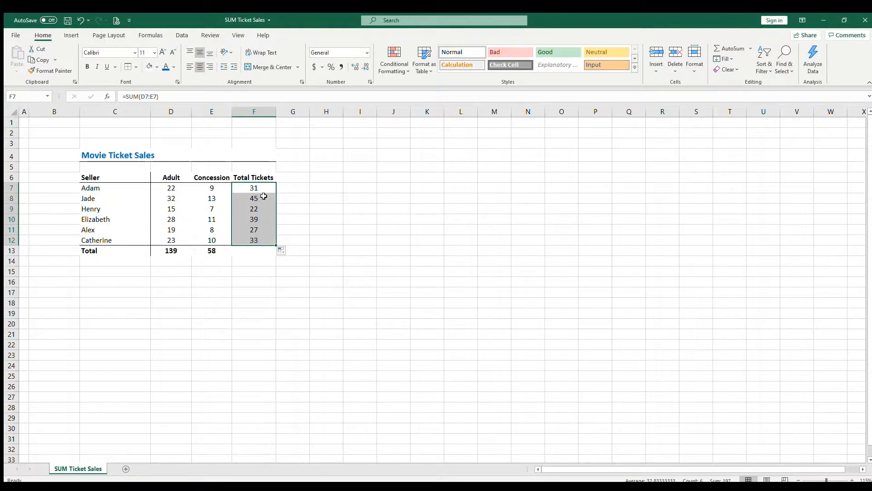
Step: Check the row references of the copied SUM formulas in the Total Tickets cells F8 to F12
click(264, 197)
click(263, 209)
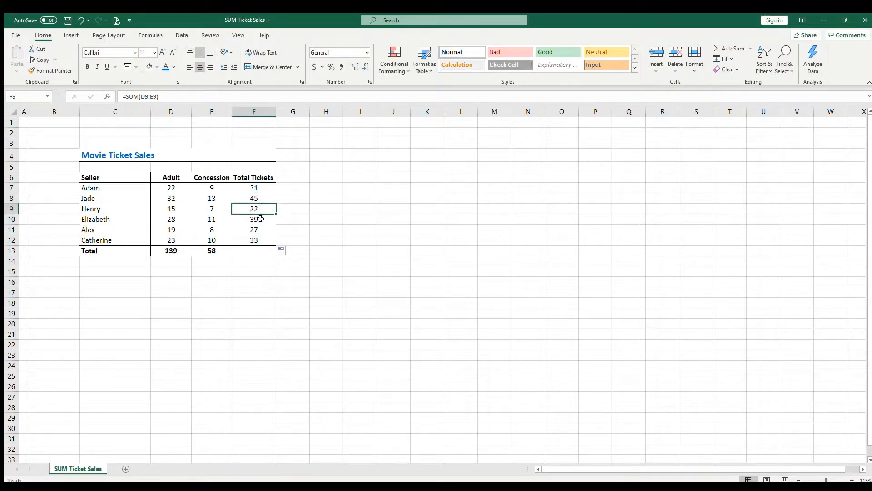
click(262, 219)
click(264, 229)
click(262, 239)
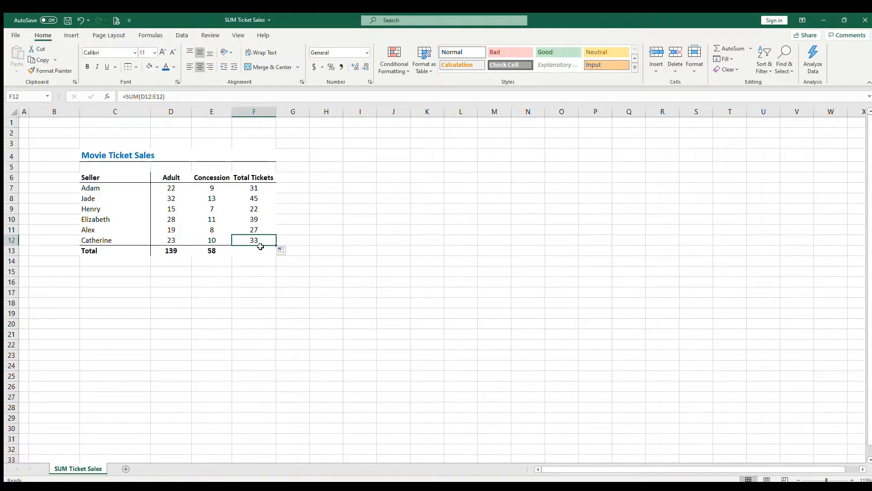
click(262, 229)
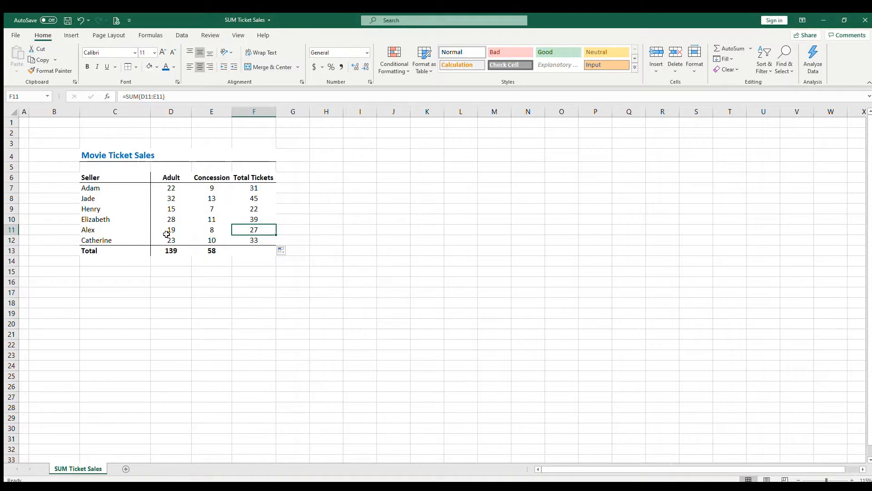
Step: Copy the Concession total formula from E13 across to F13 to total the Total Tickets column
click(211, 253)
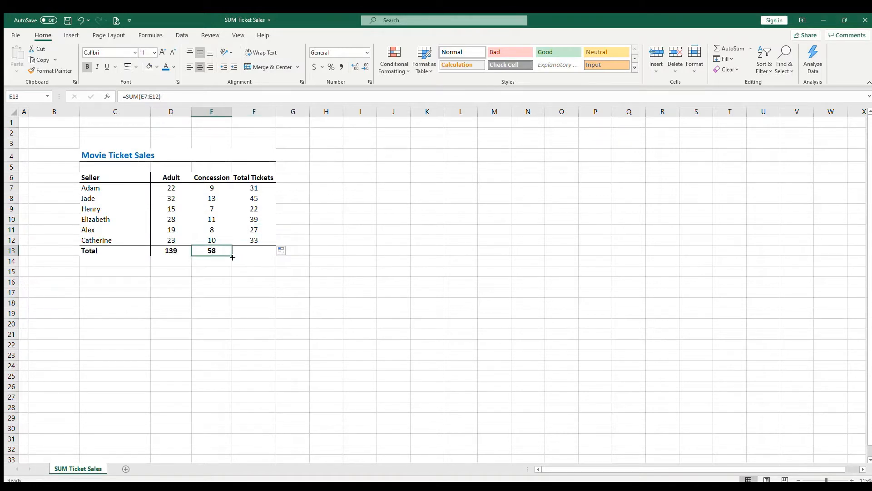
drag(231, 255, 263, 256)
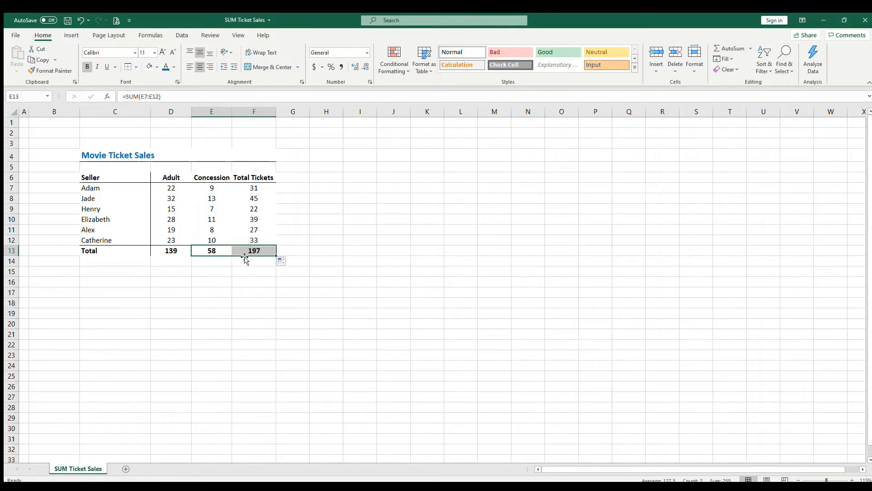
click(256, 251)
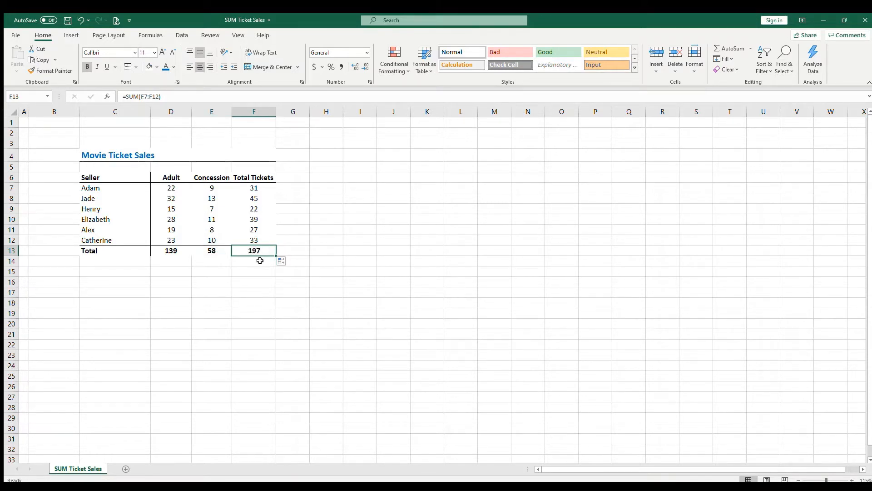